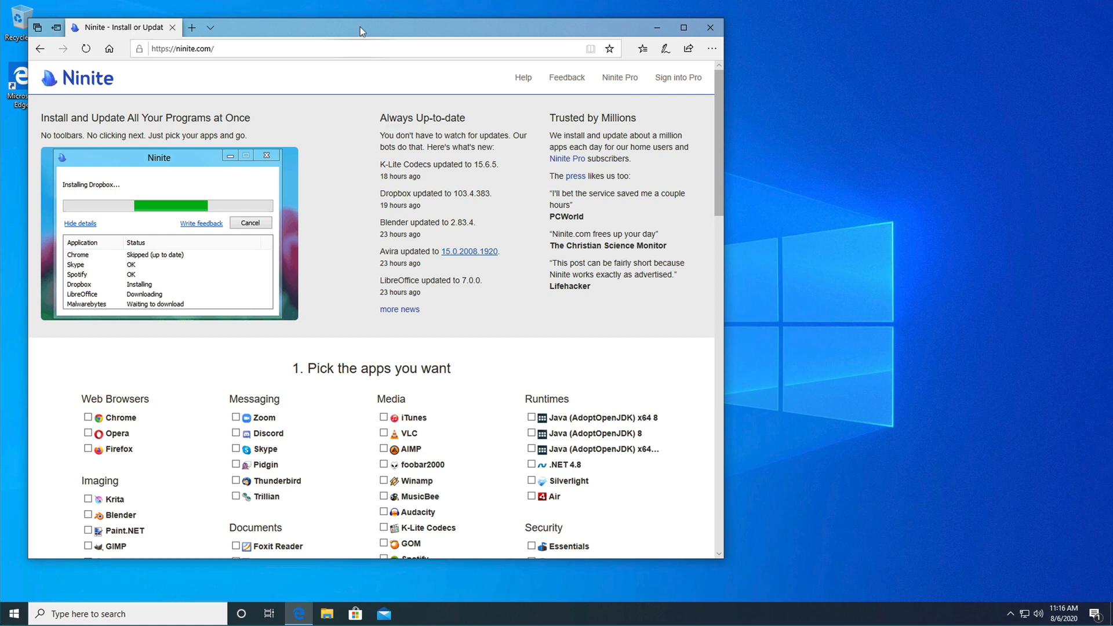
- Move the browser window toward the middle of the desktop and select Chrome in Ninite's Web Browsers list
drag(366, 26, 524, 26)
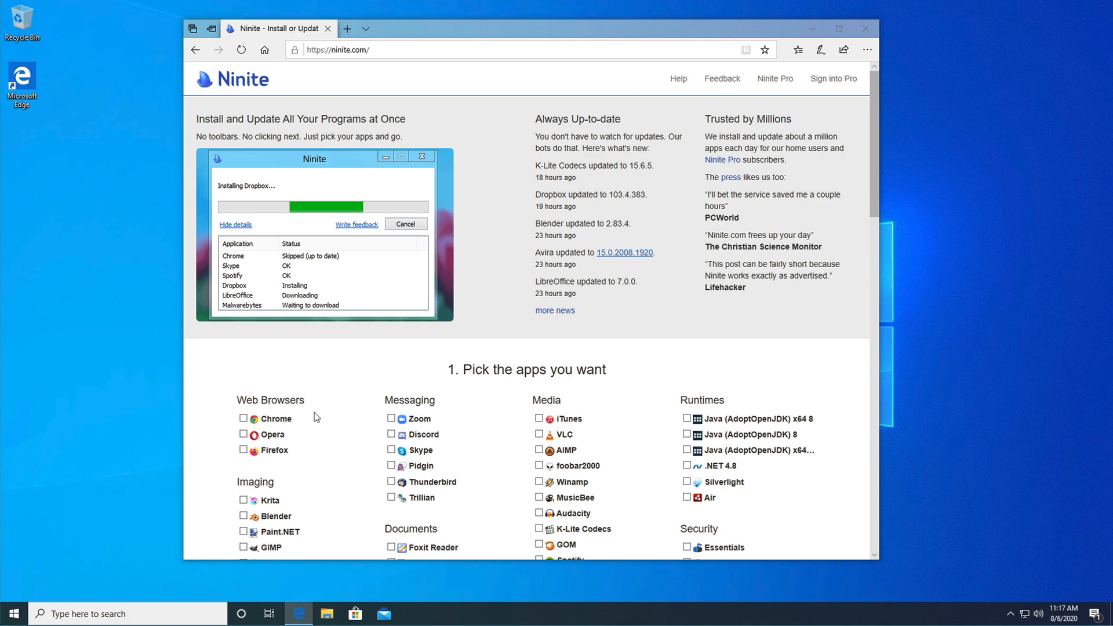
scroll(300, 449, down, 1)
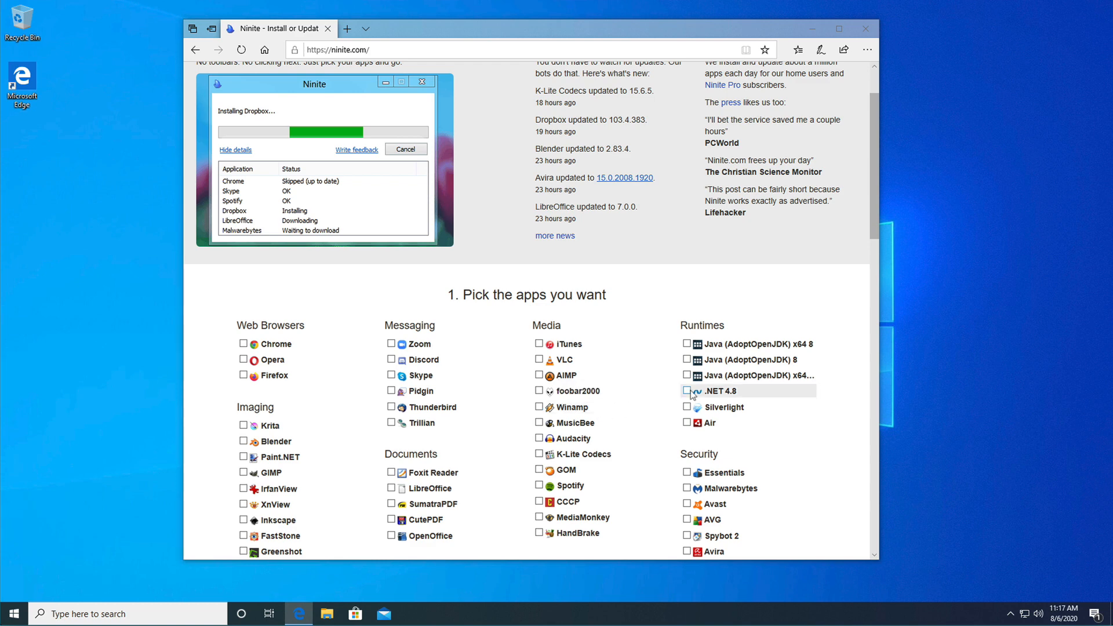
scroll(690, 391, up, 2)
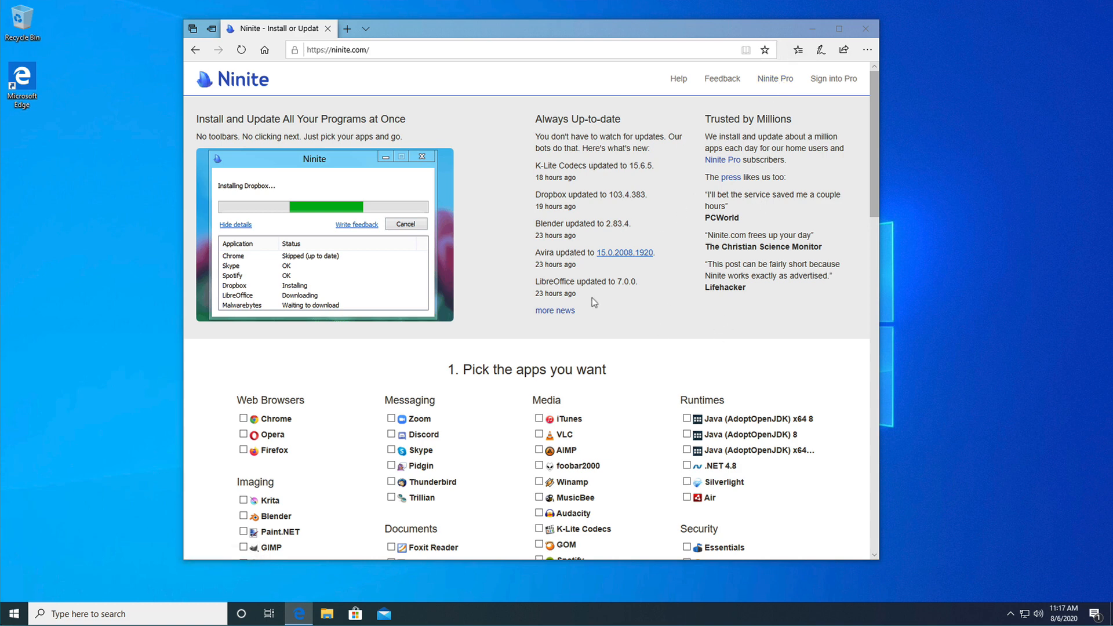
scroll(358, 412, down, 3)
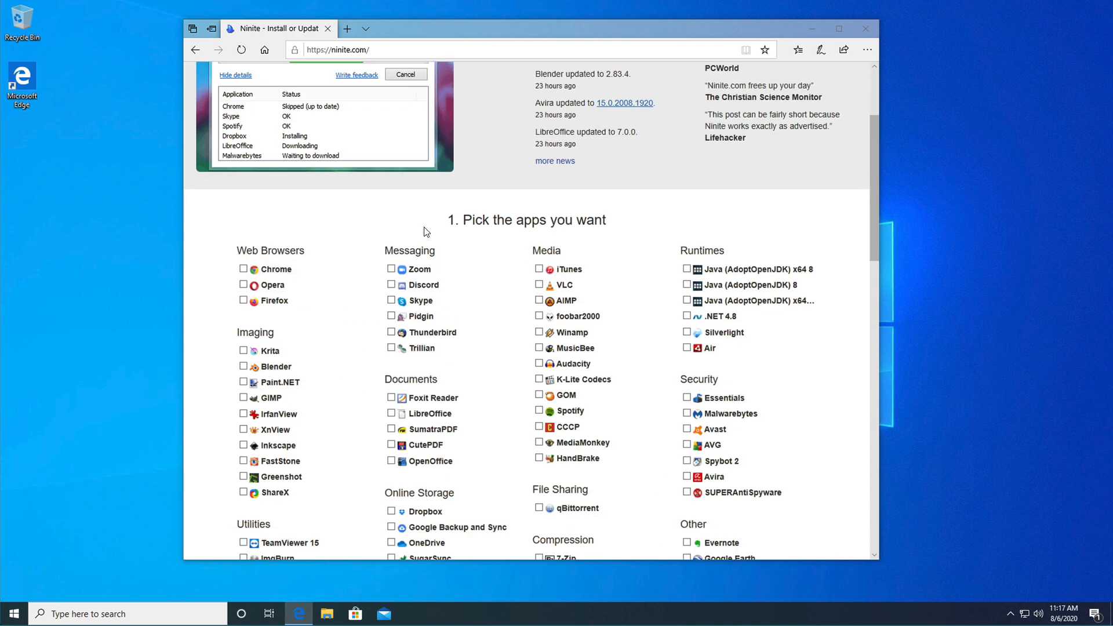
scroll(528, 270, up, 3)
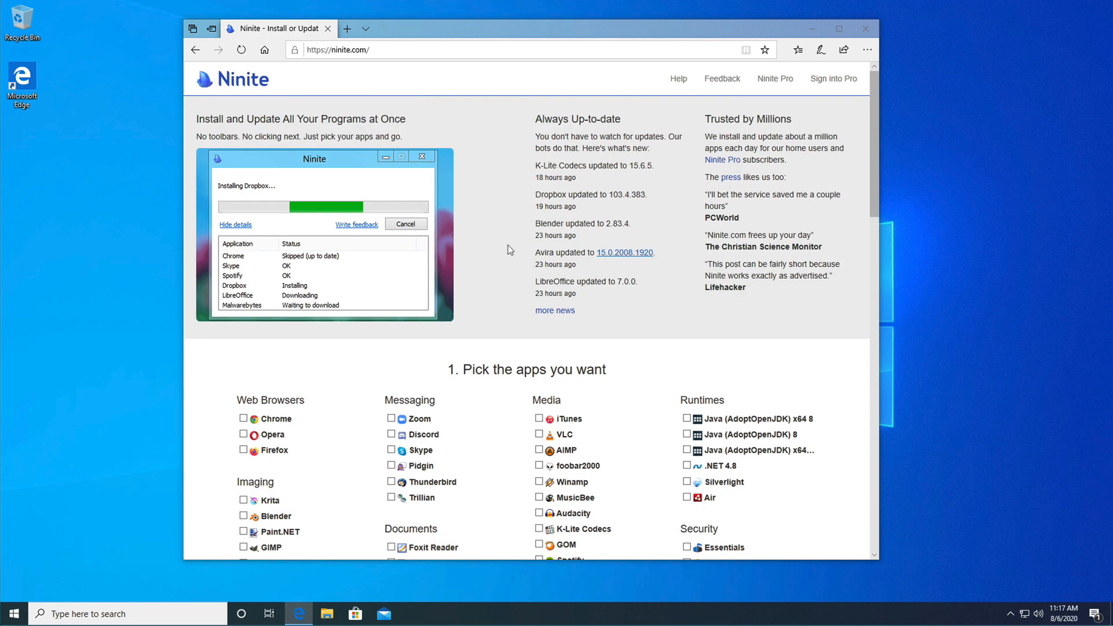
scroll(423, 382, down, 3)
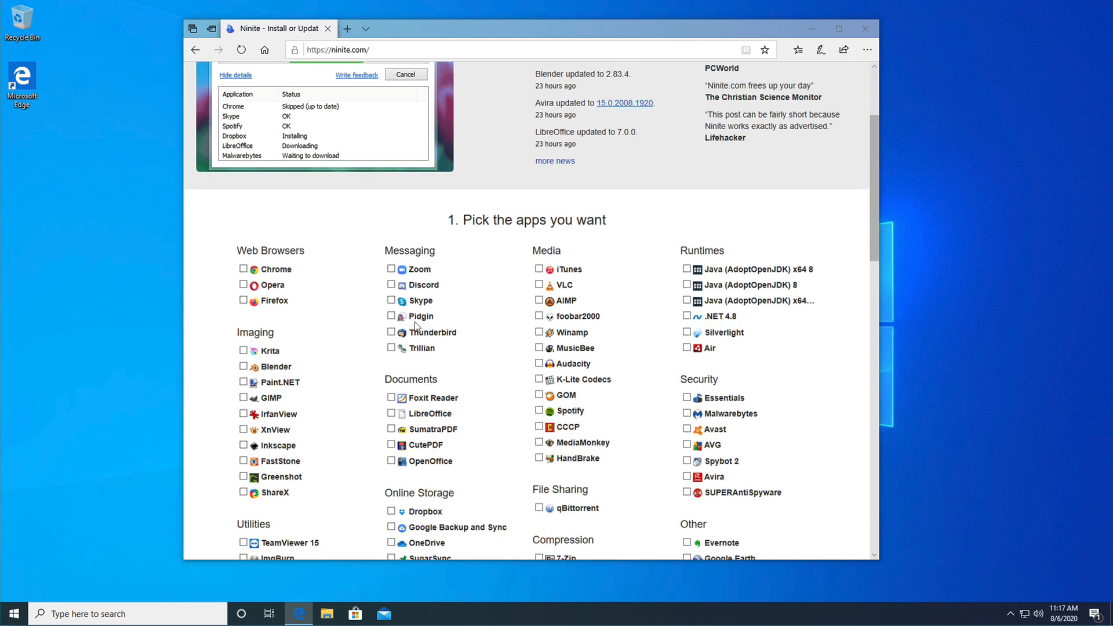
click(348, 269)
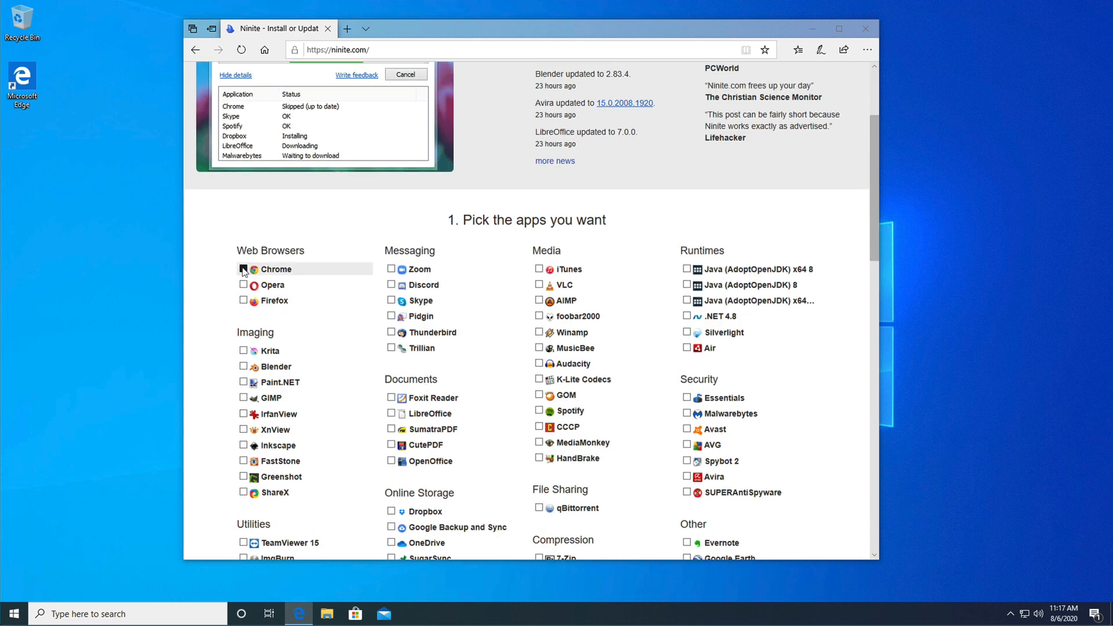
- Add Discord and Skype from the Messaging list and Visual Studio Code from Developer Tools to the app selection
scroll(338, 356, down, 3)
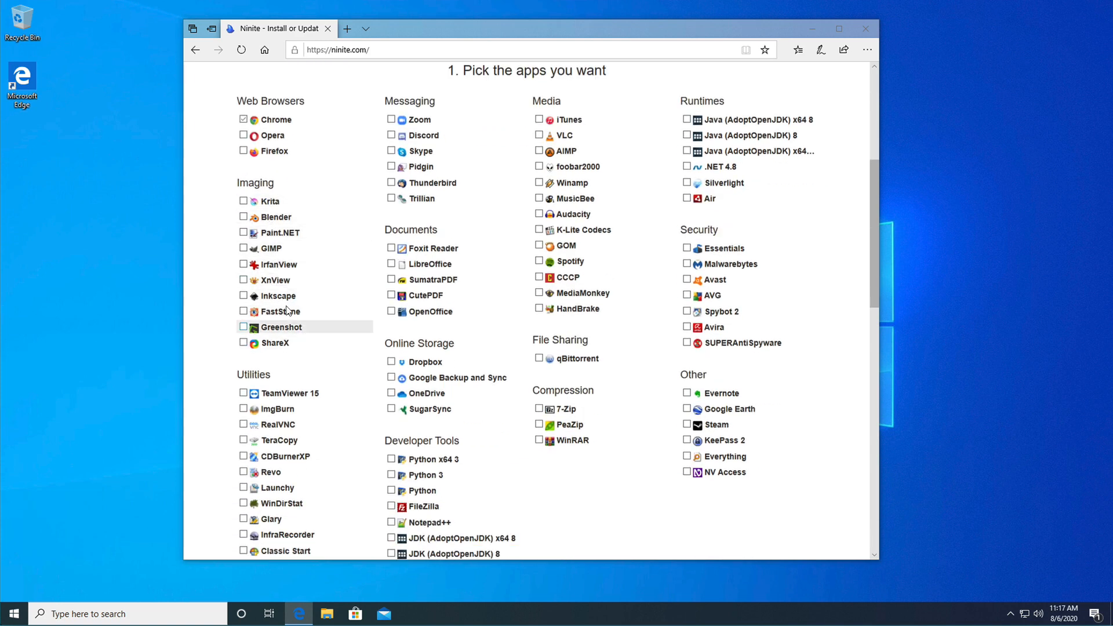
scroll(357, 270, down, 5)
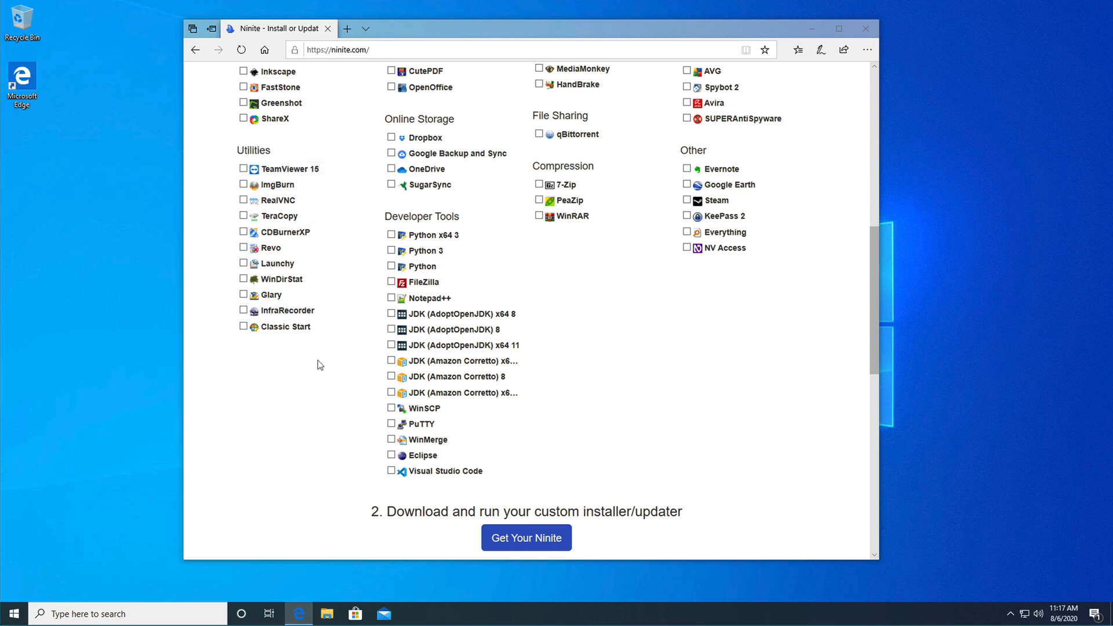
scroll(318, 360, up, 1)
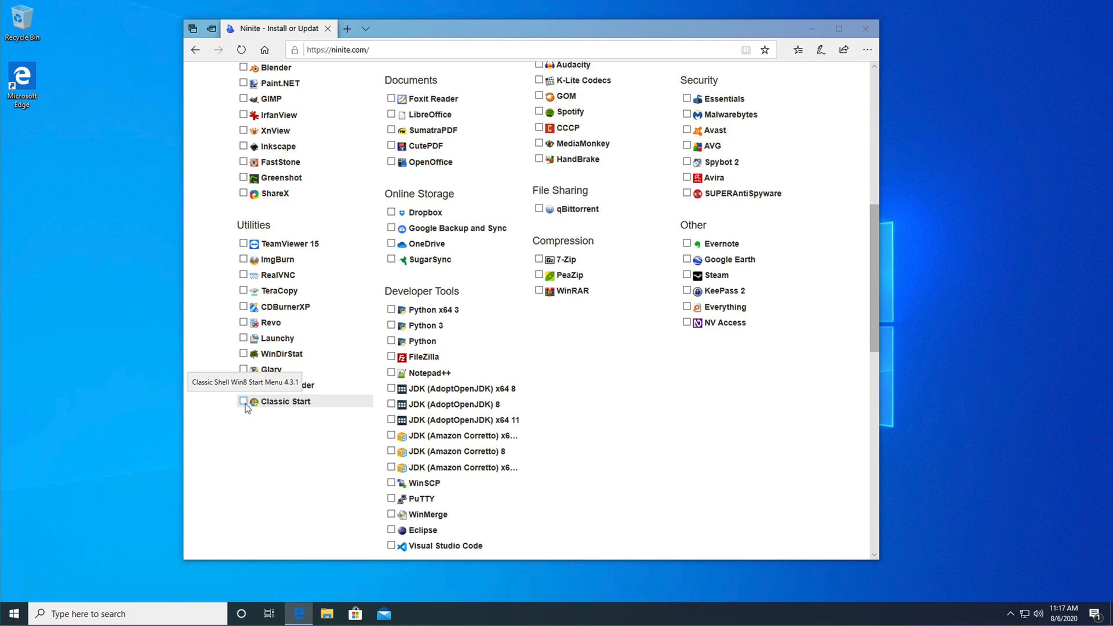
scroll(246, 403, up, 3)
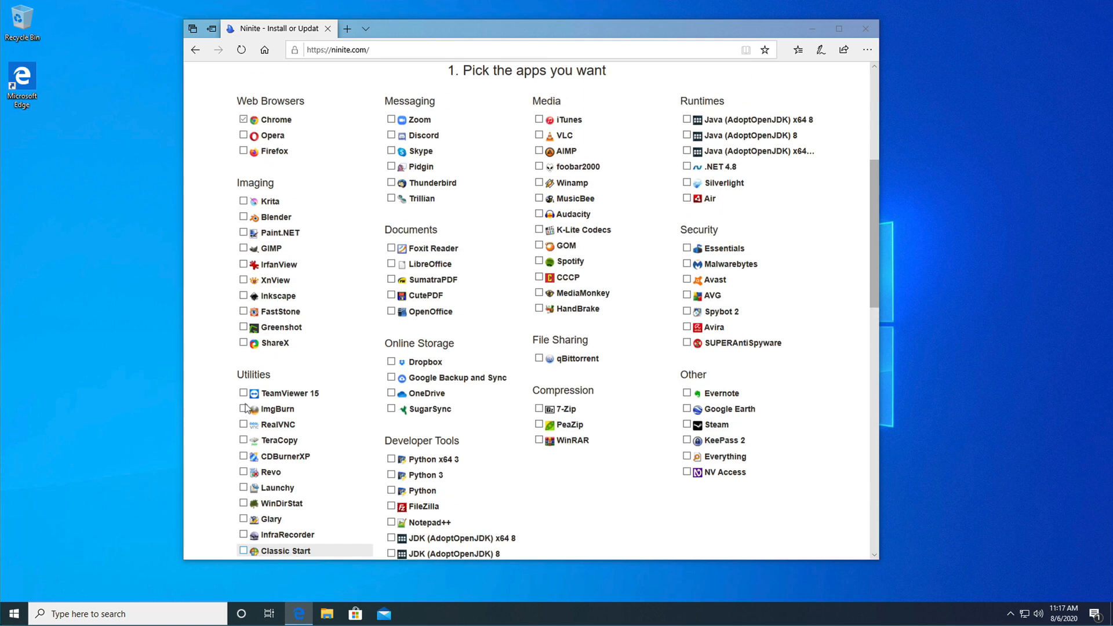
click(392, 135)
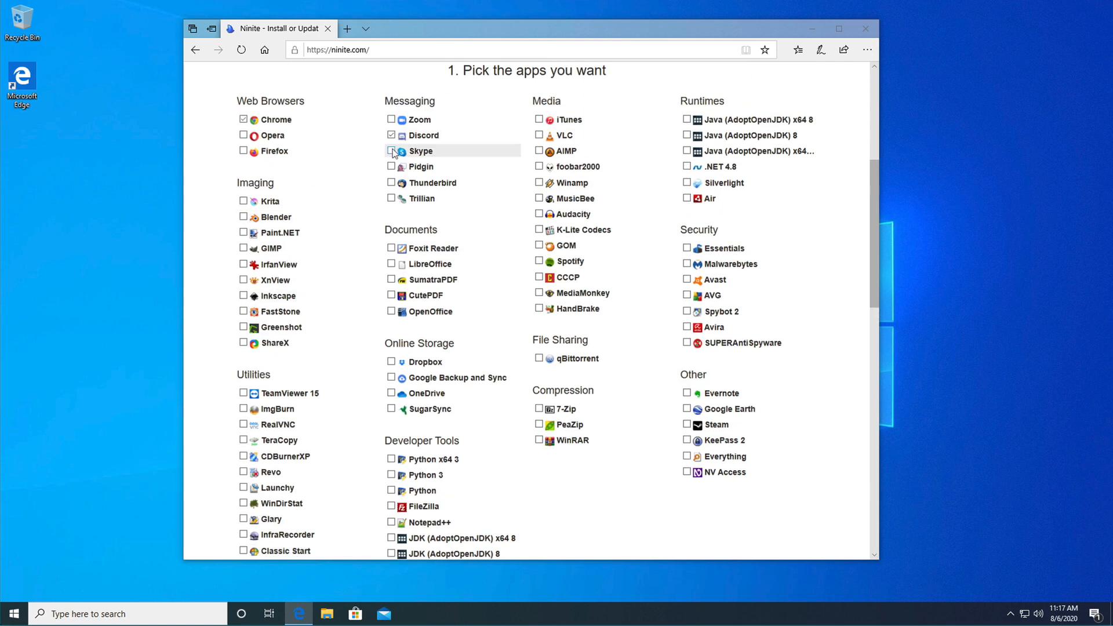
click(392, 152)
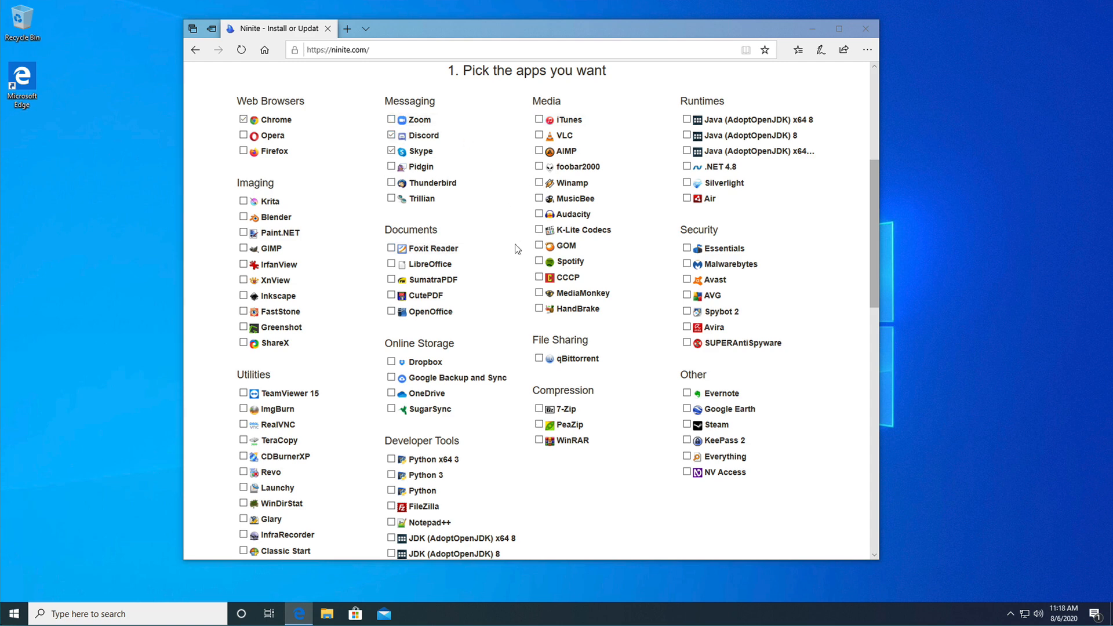
scroll(511, 252, down, 4)
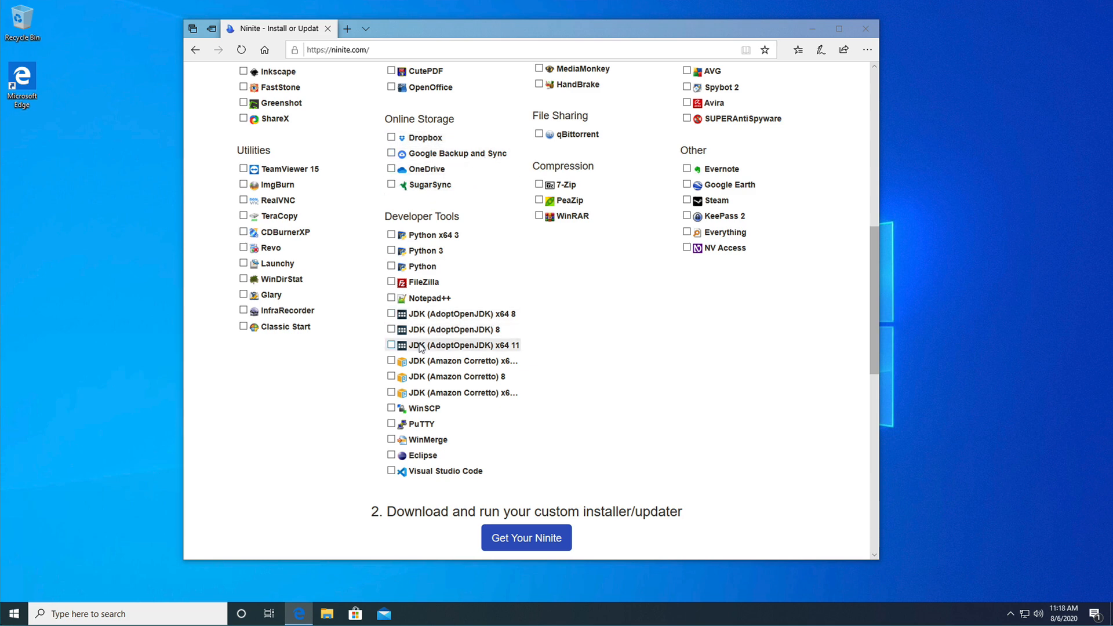
click(393, 471)
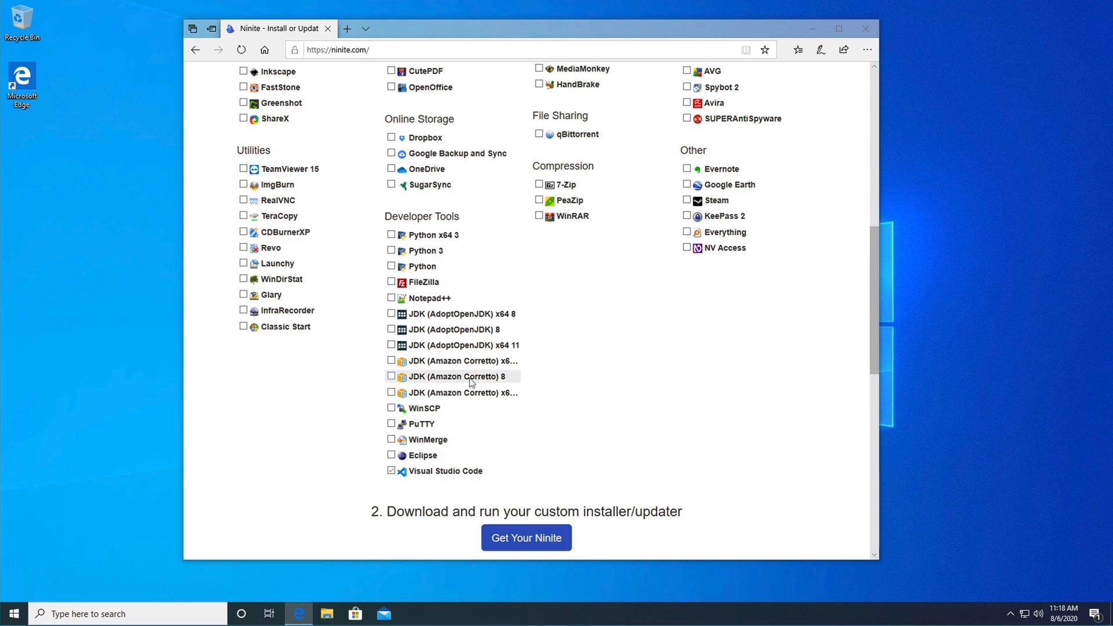
- Get the custom Ninite installer for the selected apps and save the file
scroll(471, 381, up, 2)
scroll(470, 378, up, 2)
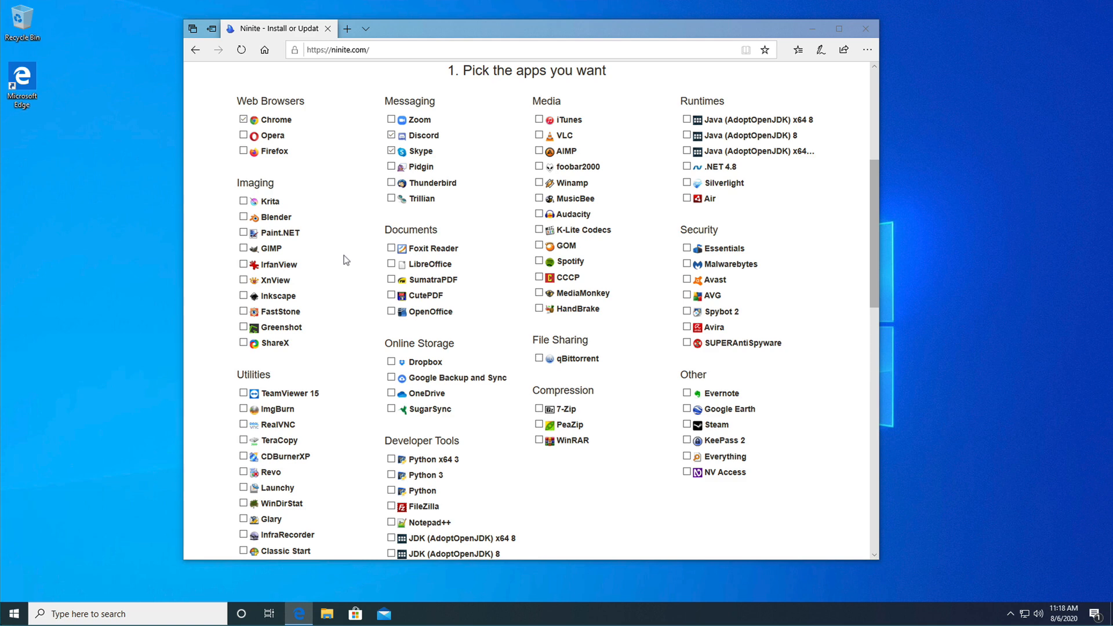
scroll(343, 259, down, 3)
scroll(343, 258, up, 4)
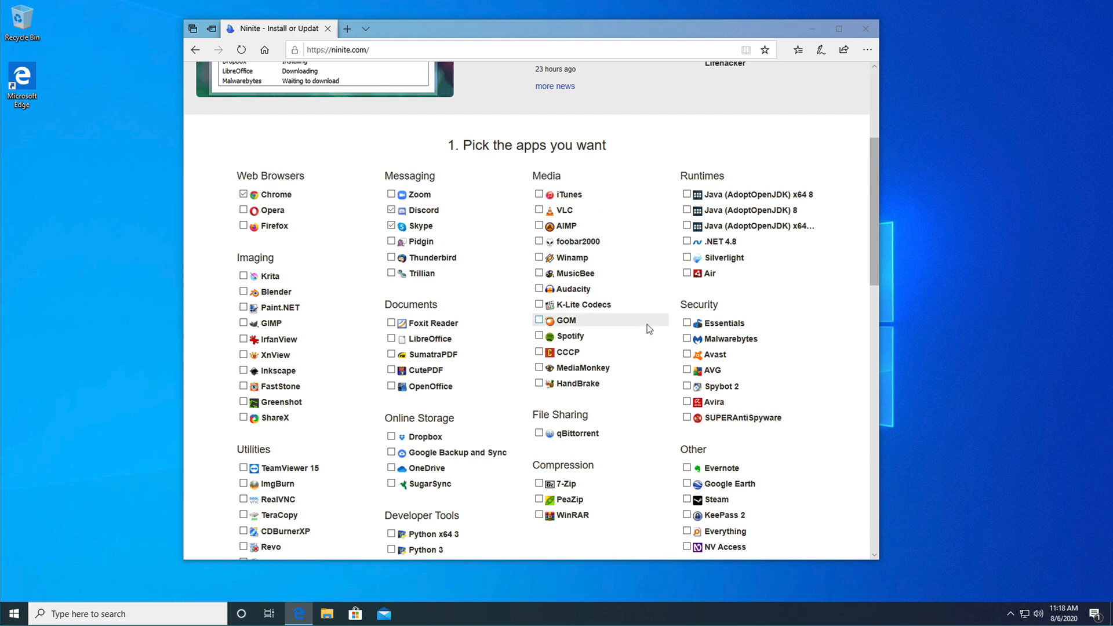
scroll(647, 324, down, 1)
scroll(647, 325, down, 2)
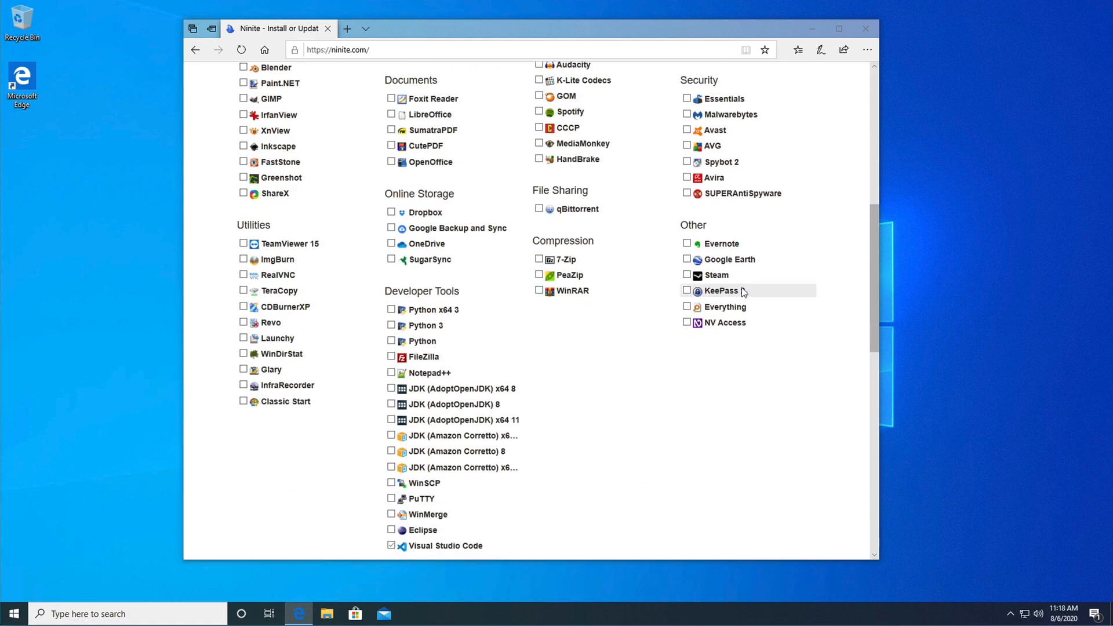
scroll(611, 409, down, 3)
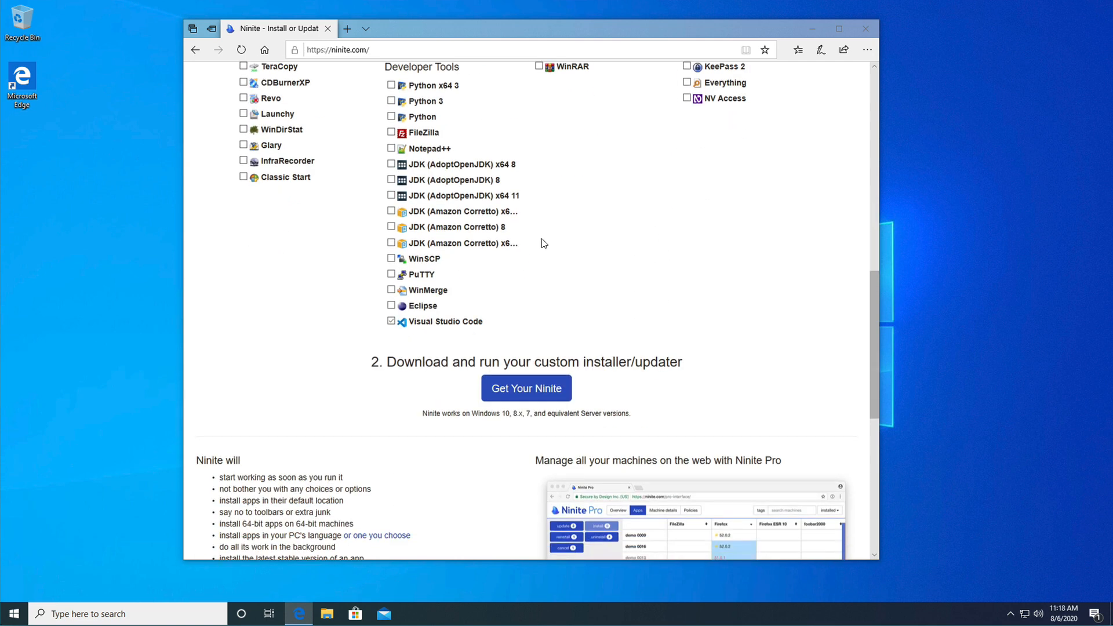
click(507, 394)
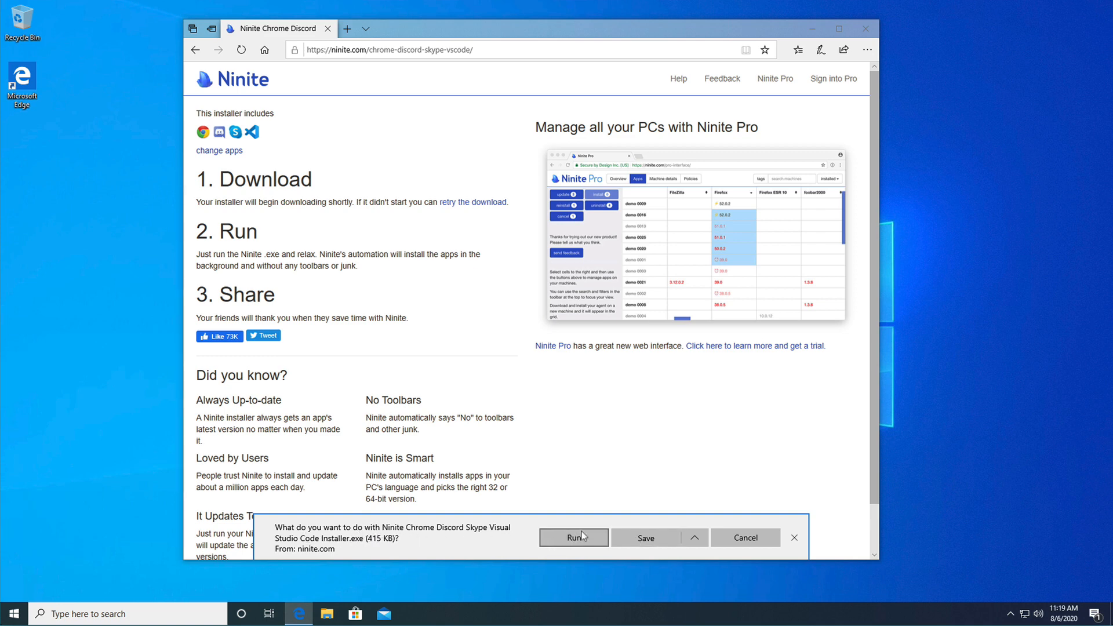
click(633, 538)
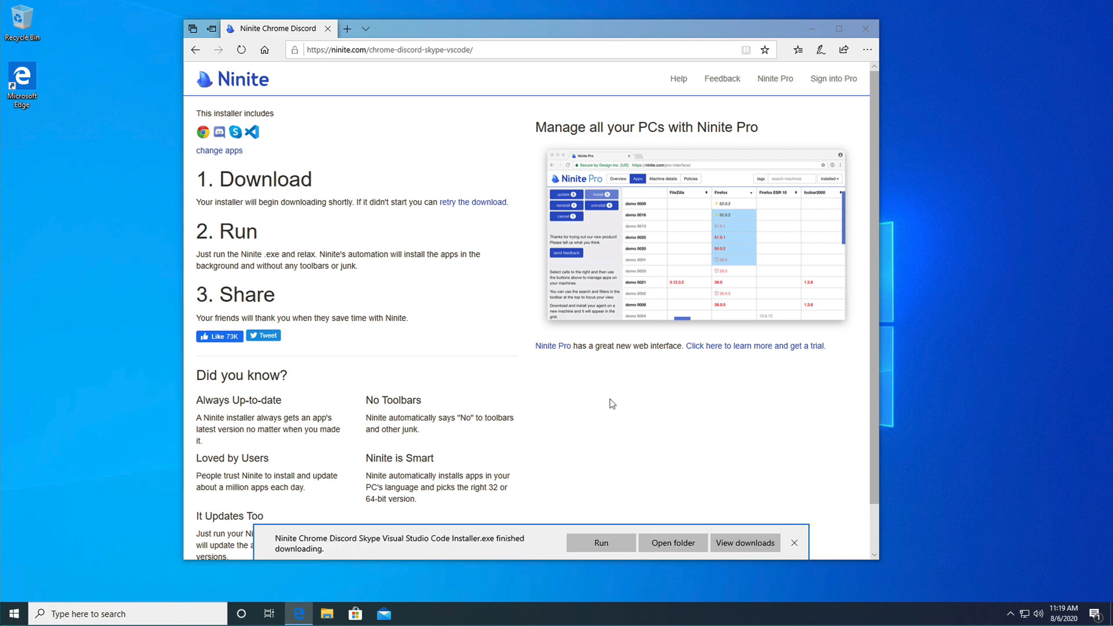
- Open the download's folder, widen the Name column and run the Ninite Chrome Discord Skype Visual Studio Code Installer
click(675, 545)
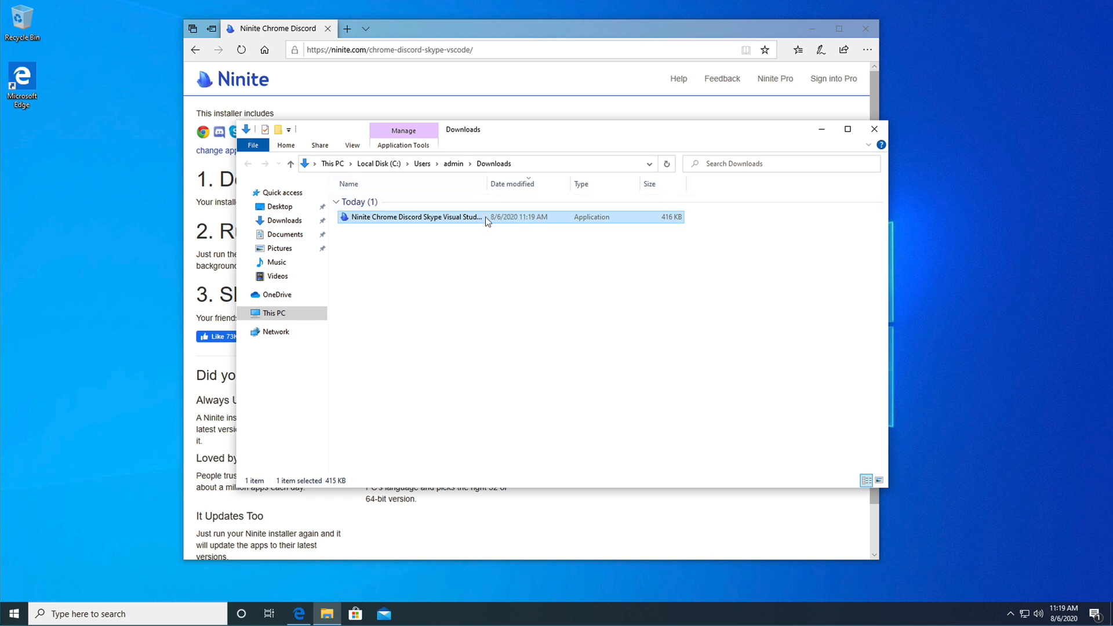
drag(486, 185, 572, 188)
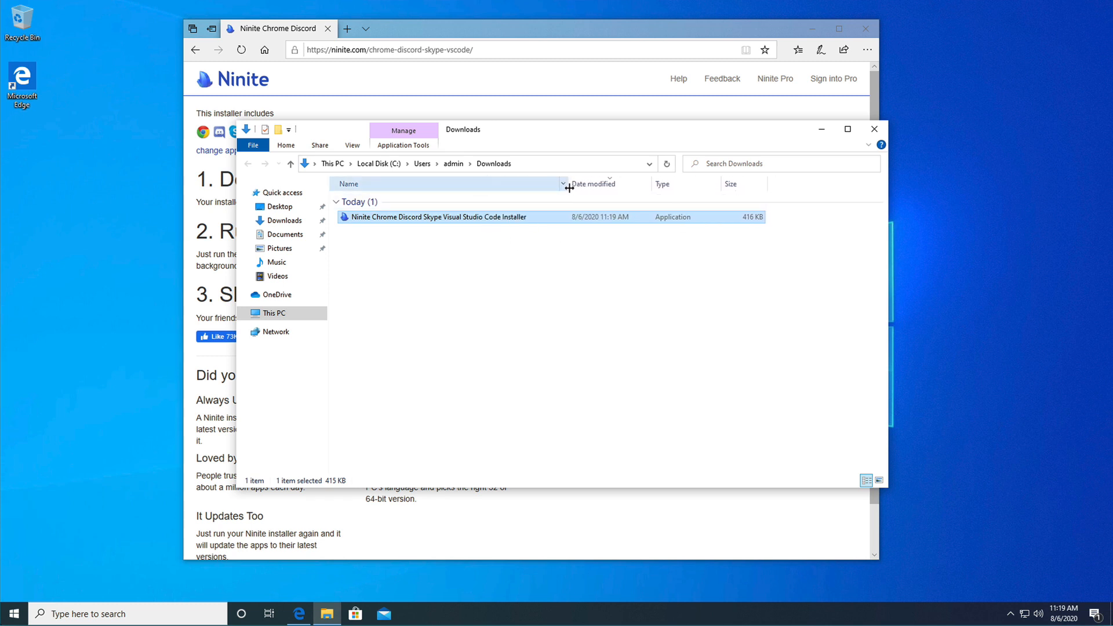
click(555, 293)
double_click(407, 218)
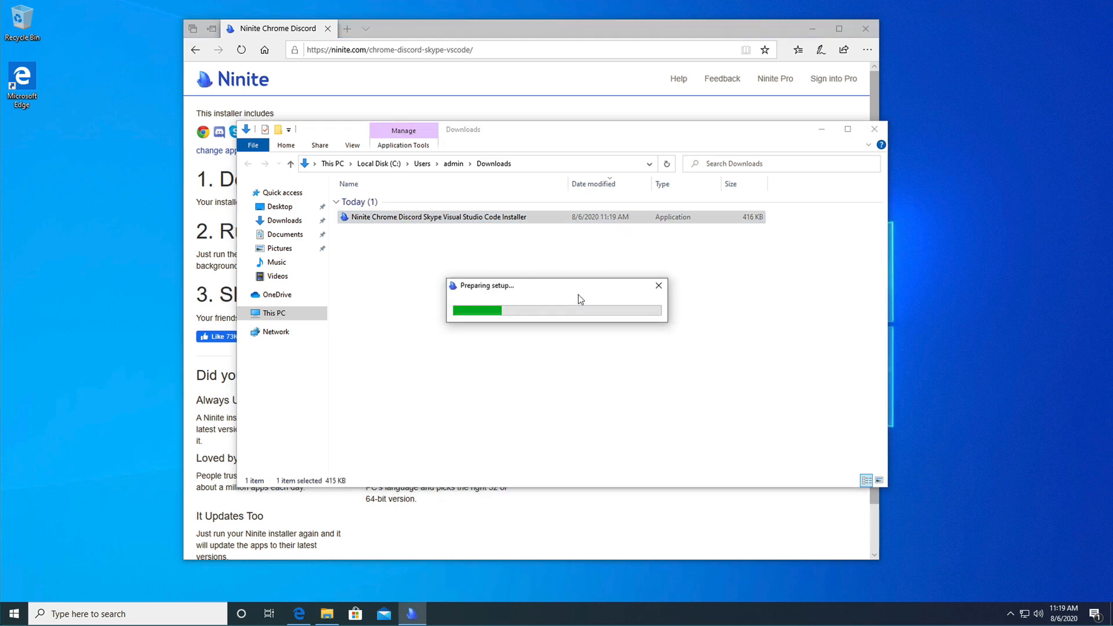
- Allow Ninite to make changes to the device, and close the browser and Downloads folder windows
click(869, 30)
click(869, 30)
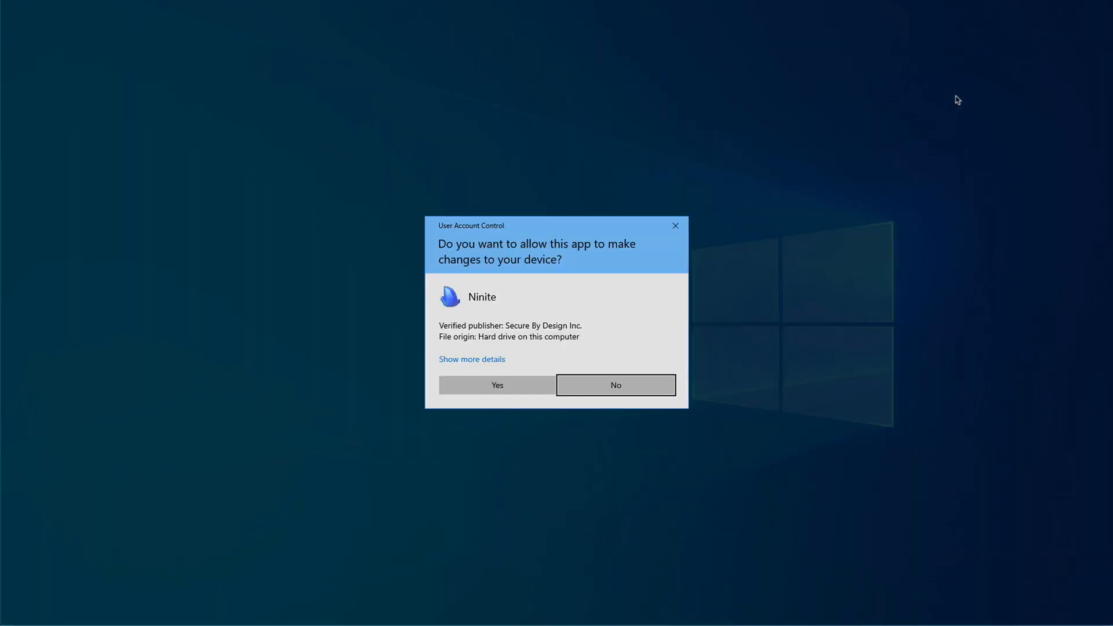
click(520, 378)
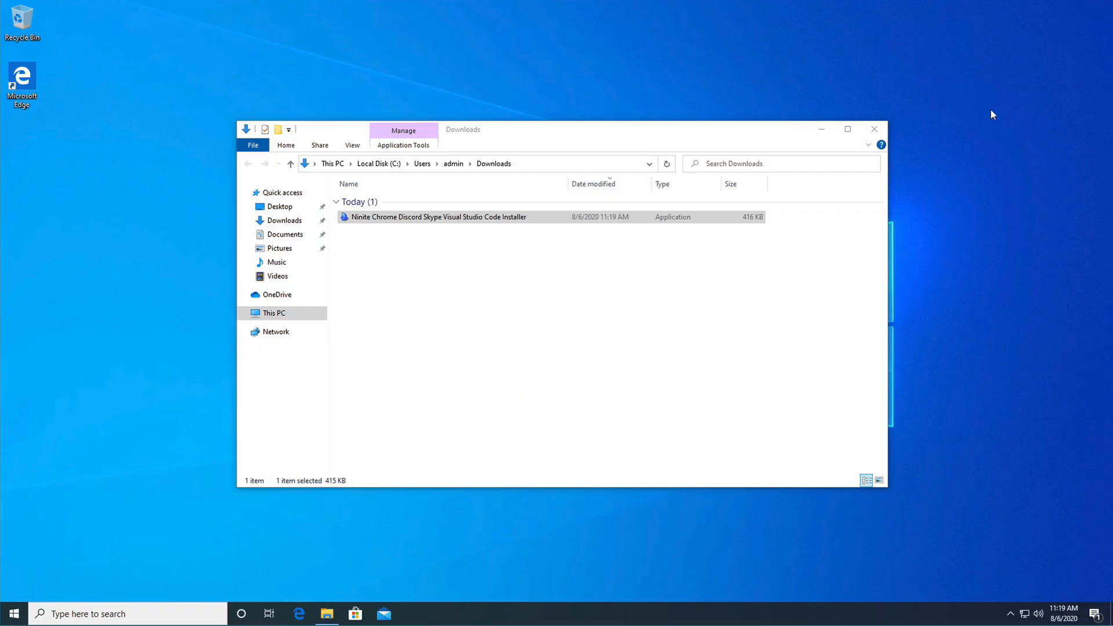
click(874, 135)
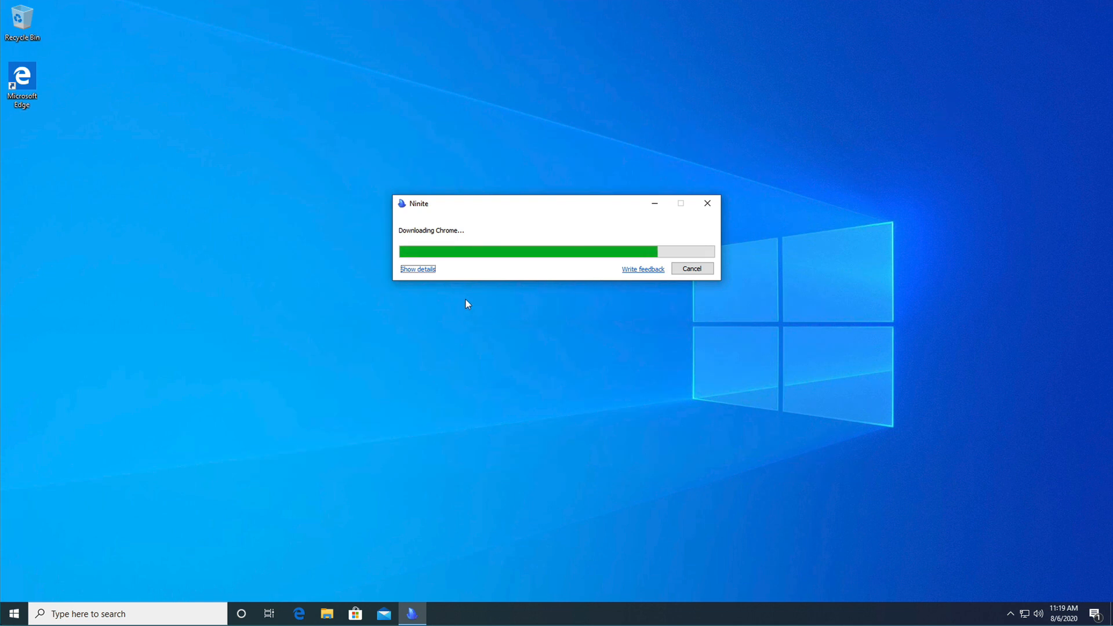
- Show the per-application installation details in Ninite and close the installer once it has finished
click(420, 270)
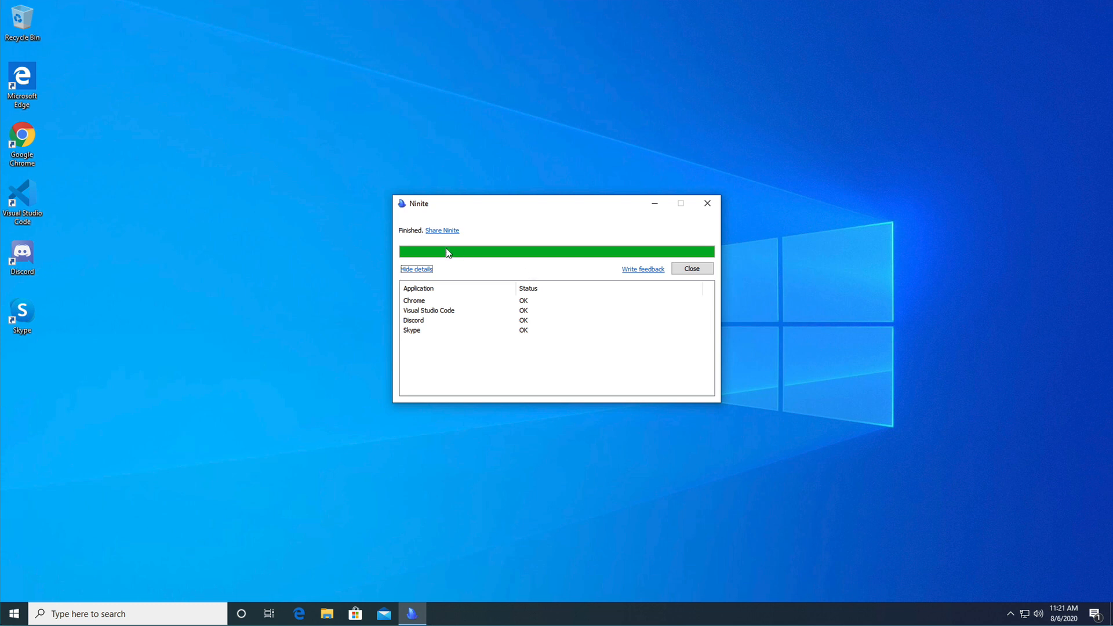
click(690, 269)
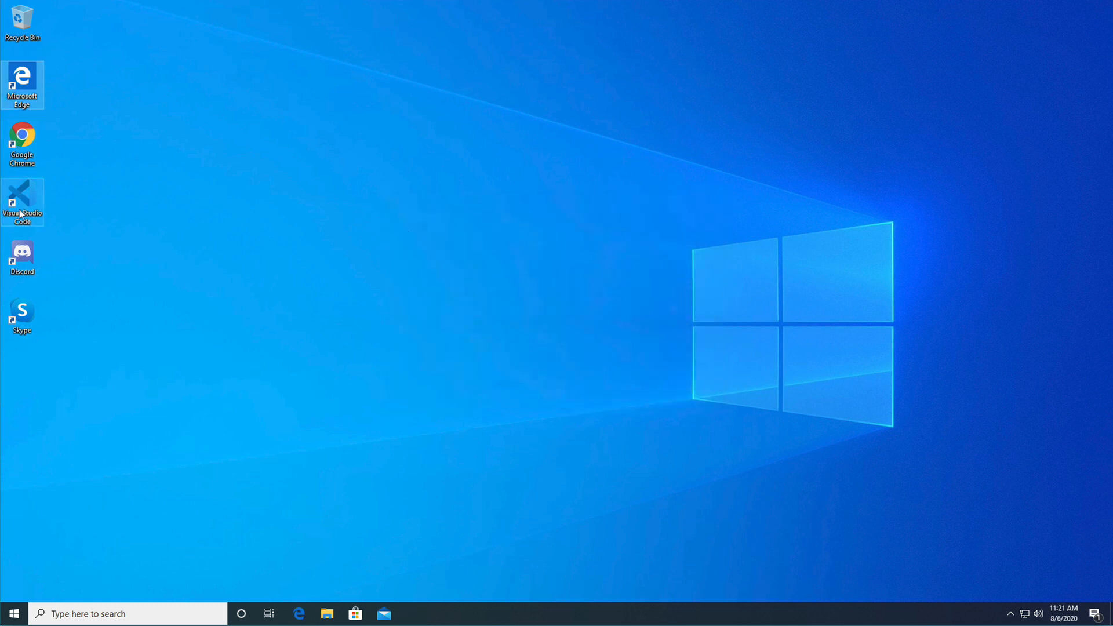
- Launch Google Chrome from the desktop and move its window toward the middle of the screen
click(178, 248)
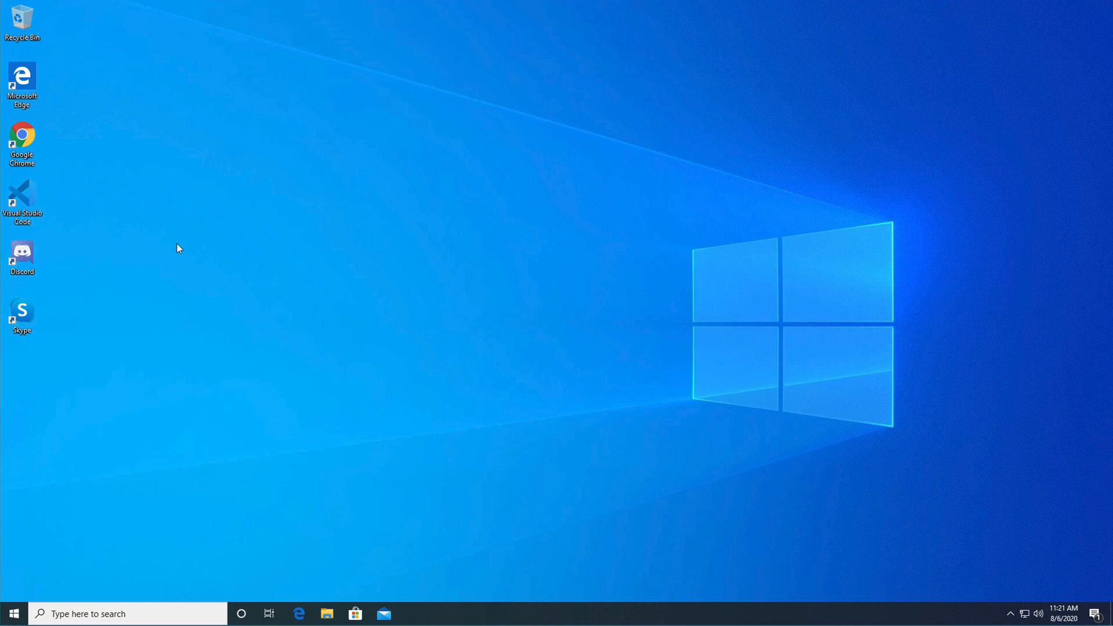
double_click(24, 140)
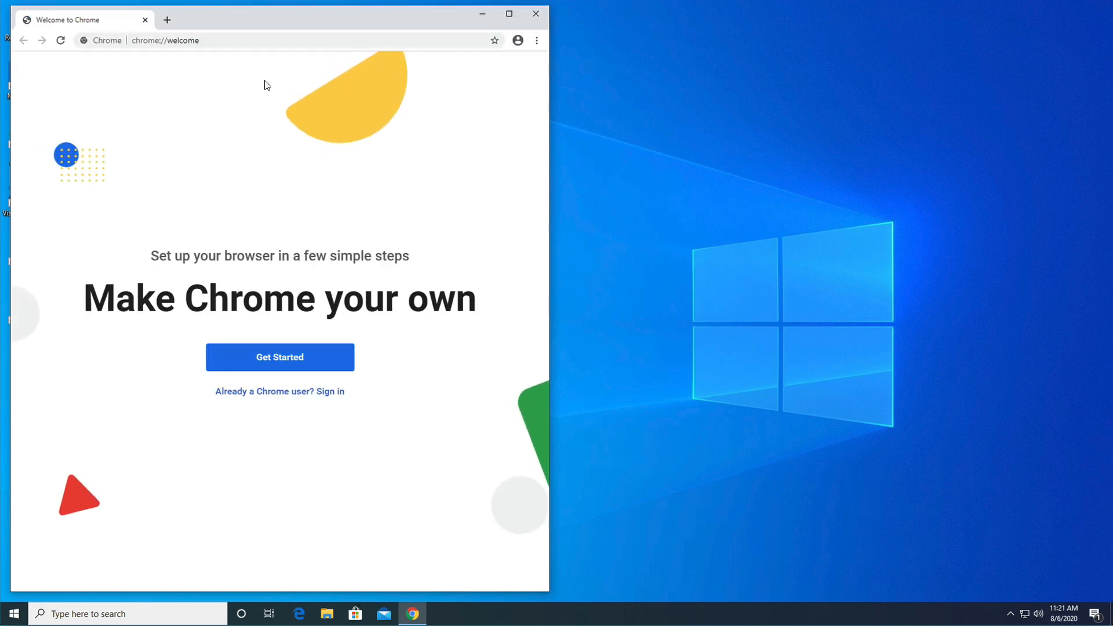
drag(273, 25, 605, 24)
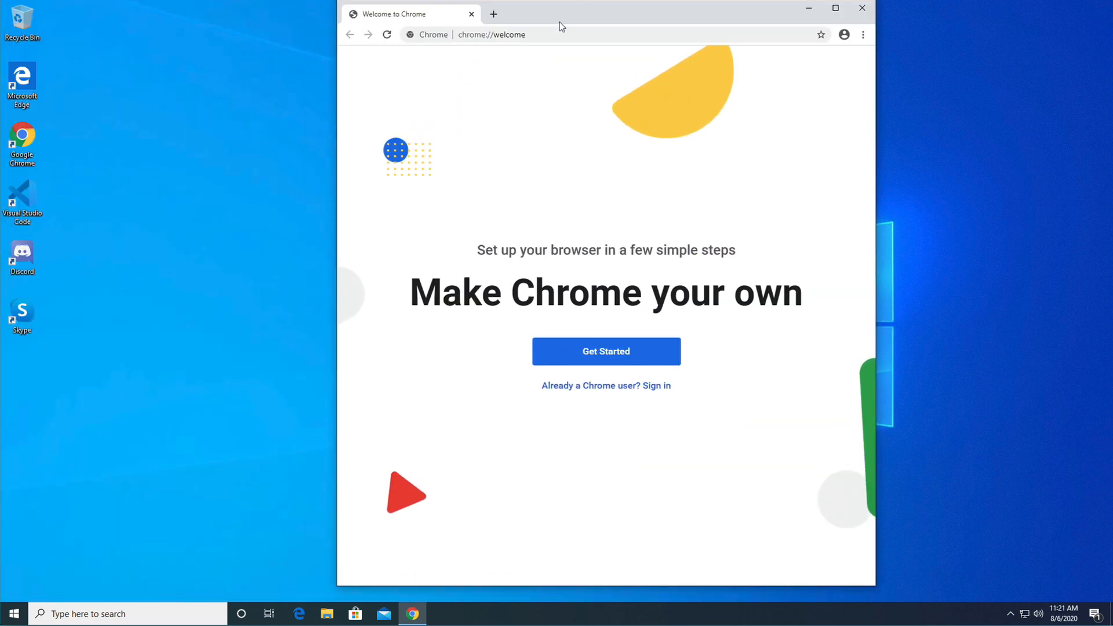
click(553, 34)
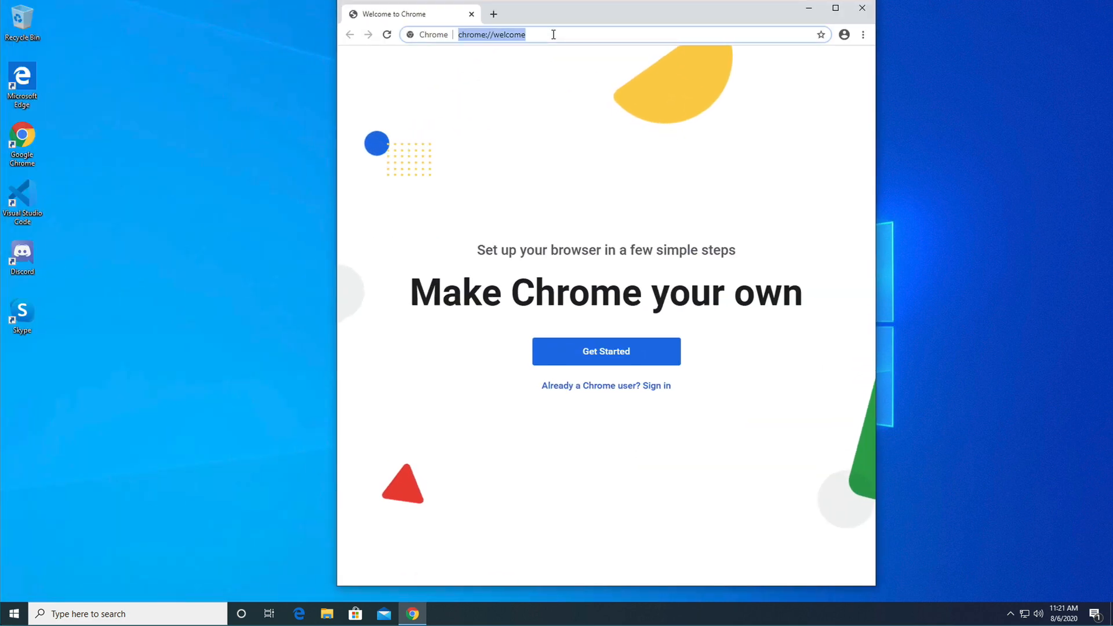
text(p)
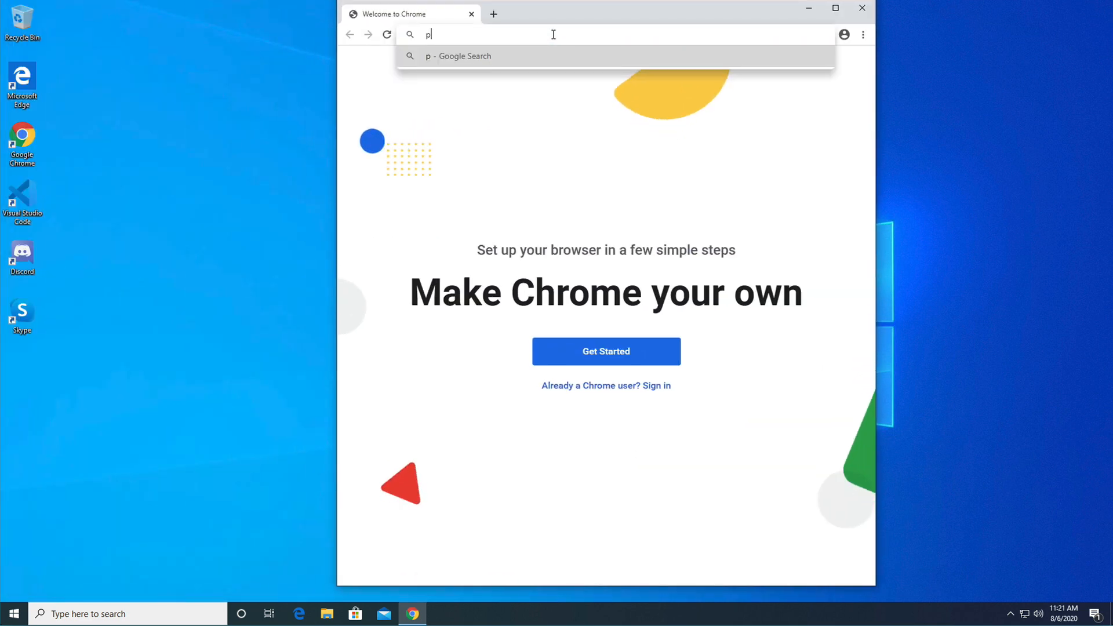
text(lanet)
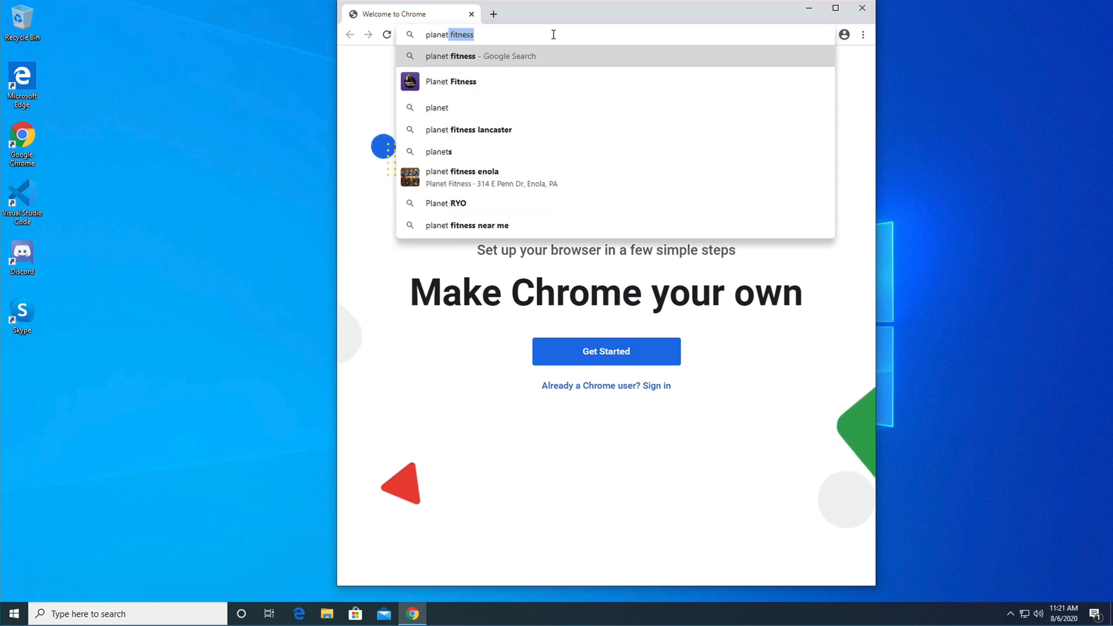
key(BackSpace)
key(BackSpace)
key(BackSpace)
key(BackSpace)
key(BackSpace)
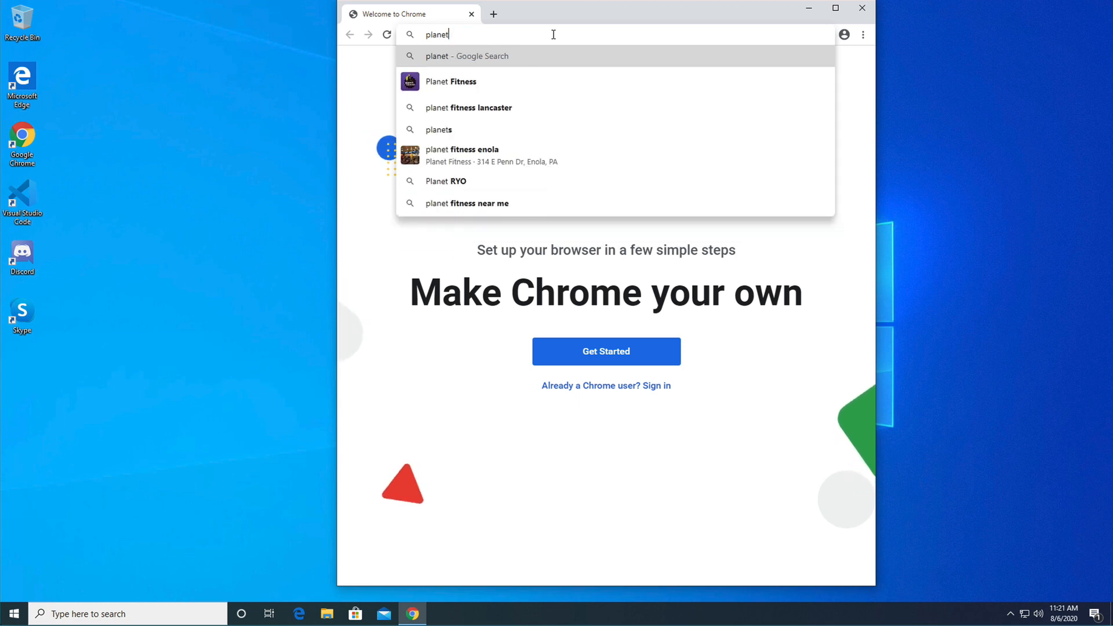
key(BackSpace)
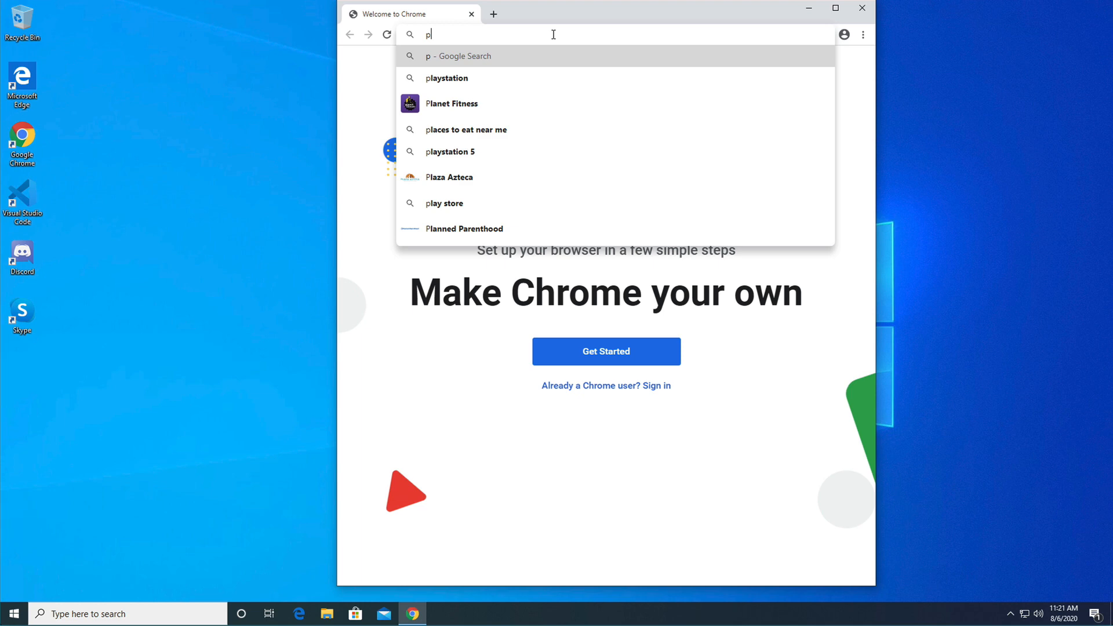
key(BackSpace)
- Open the website stackoverflow.com in the current Chrome tab
text(s)
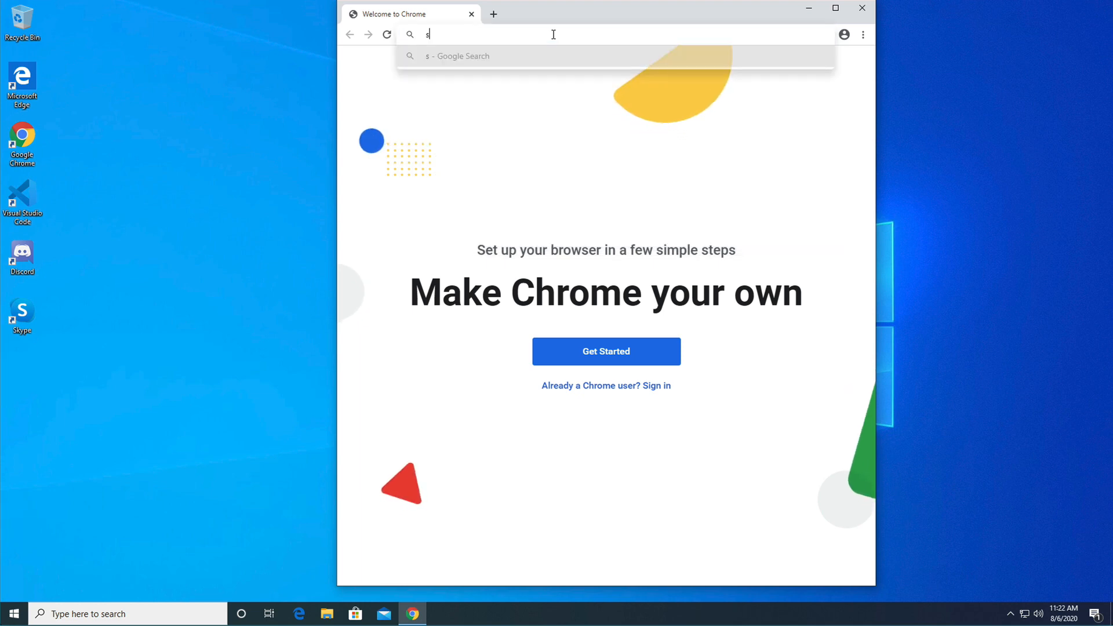
text(t)
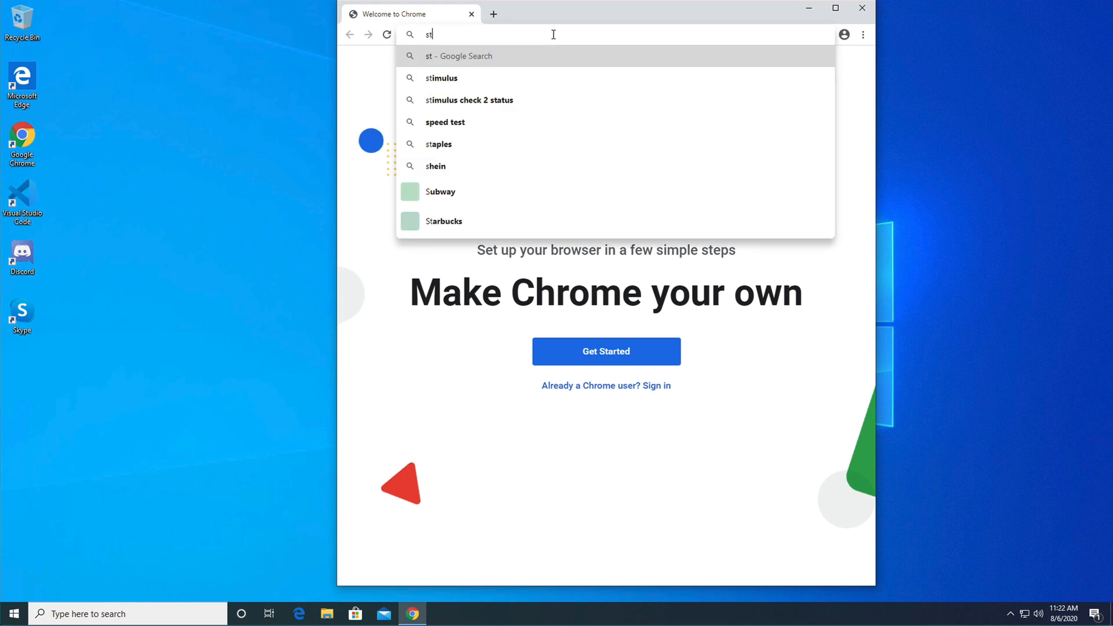
text(ackoverflow.)
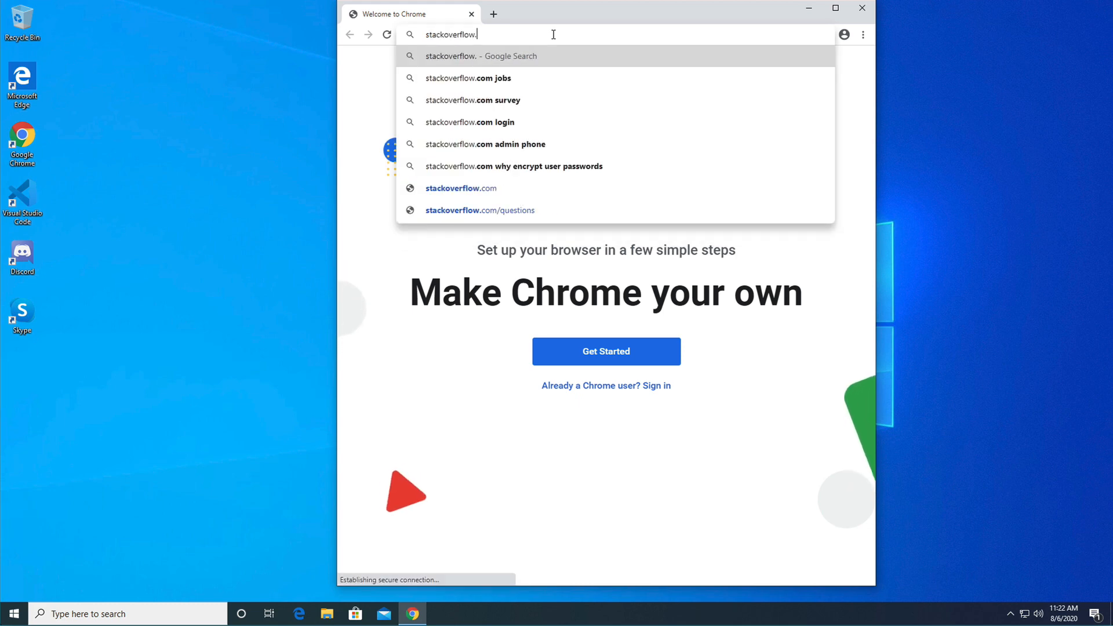
text(com)
key(Return)
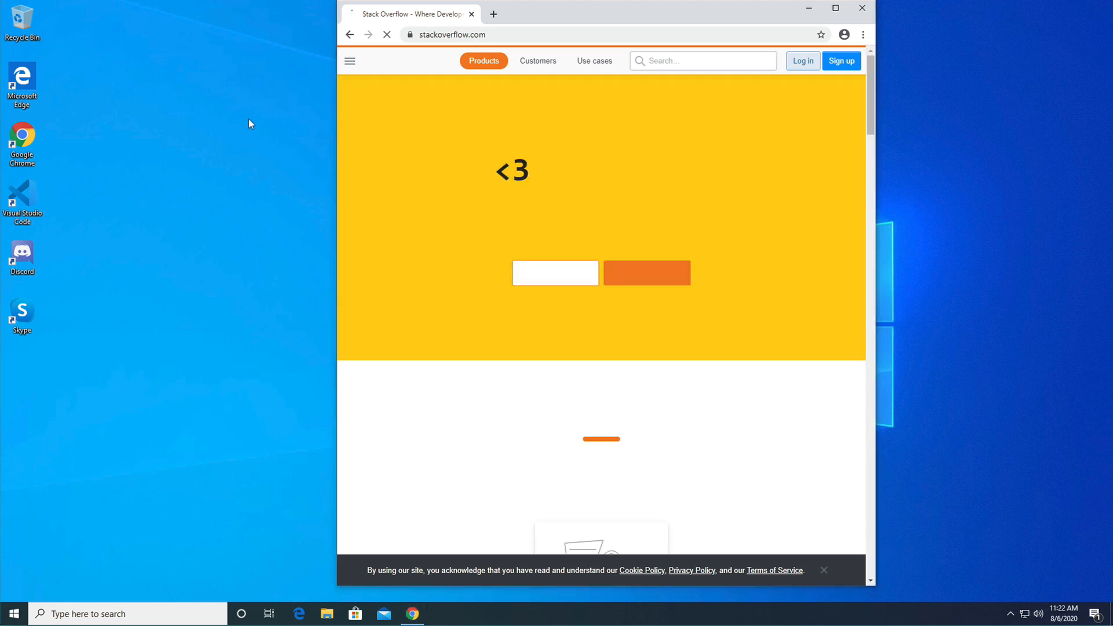
- Launch Visual Studio Code from the desktop and dismiss its usage data collection notification
click(22, 198)
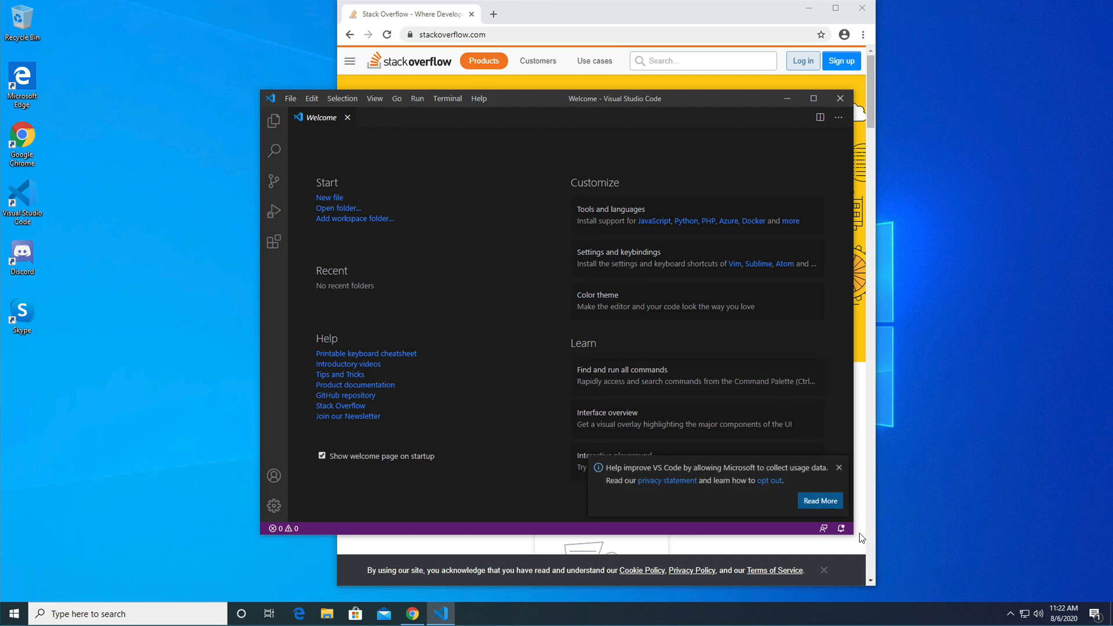
click(839, 468)
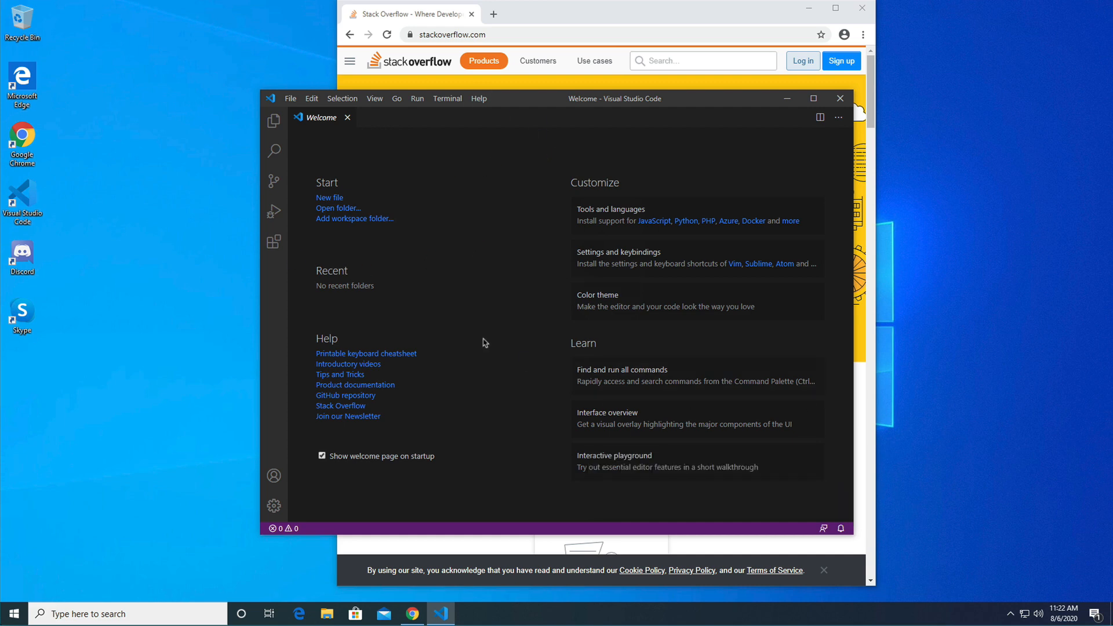